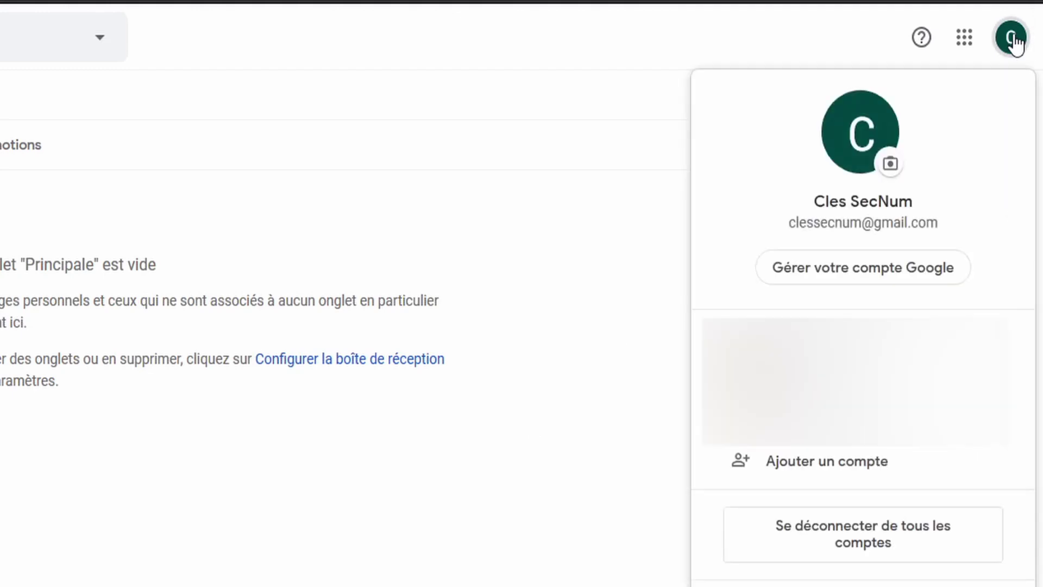
- Open the Google account management page and start the Check-up Sécurité from its security section
{"action": "left_click", "coordinate": [875, 269]}
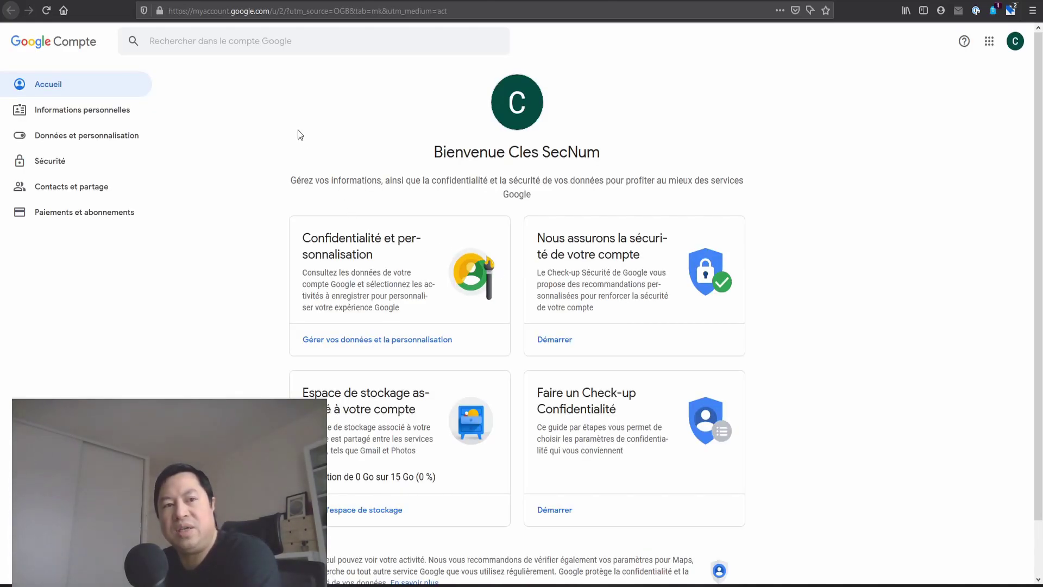
{"action": "left_click", "coordinate": [76, 162]}
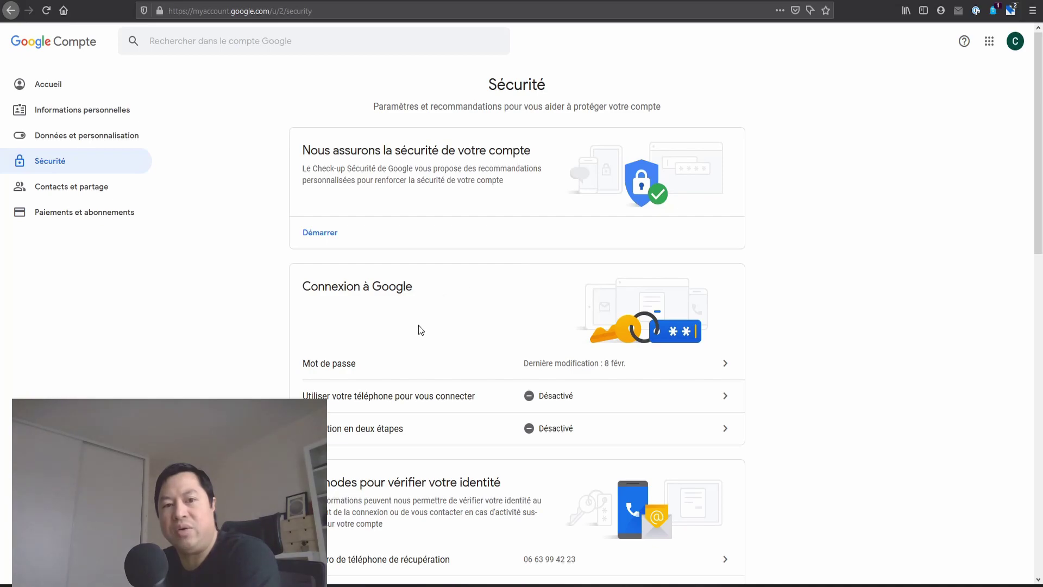
{"action": "left_click", "coordinate": [319, 234]}
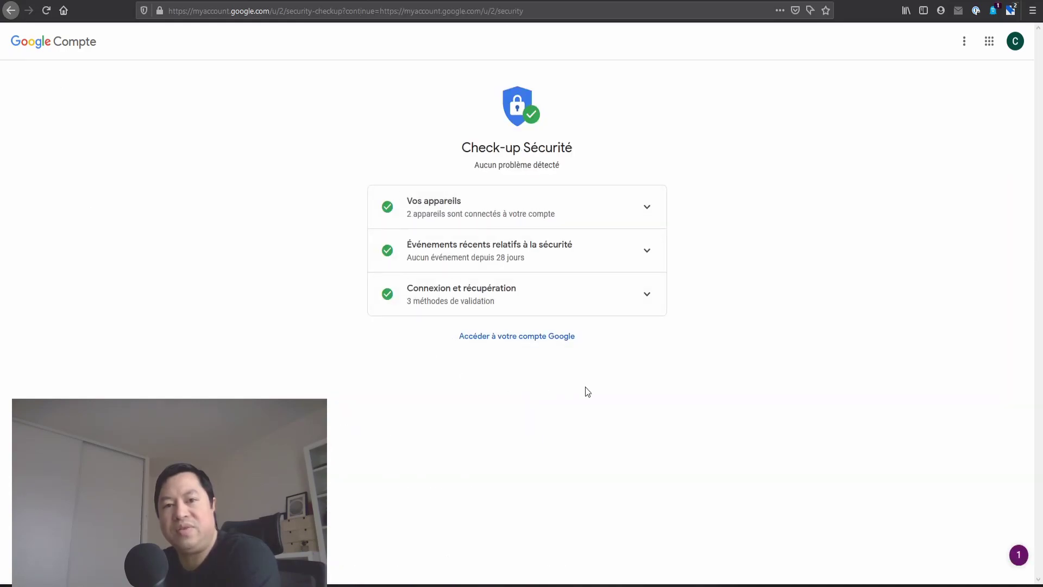
- Examine the devices connected to the Google account and view the sign-out options for the OnePlus 7 Pro
{"action": "left_click", "coordinate": [622, 197]}
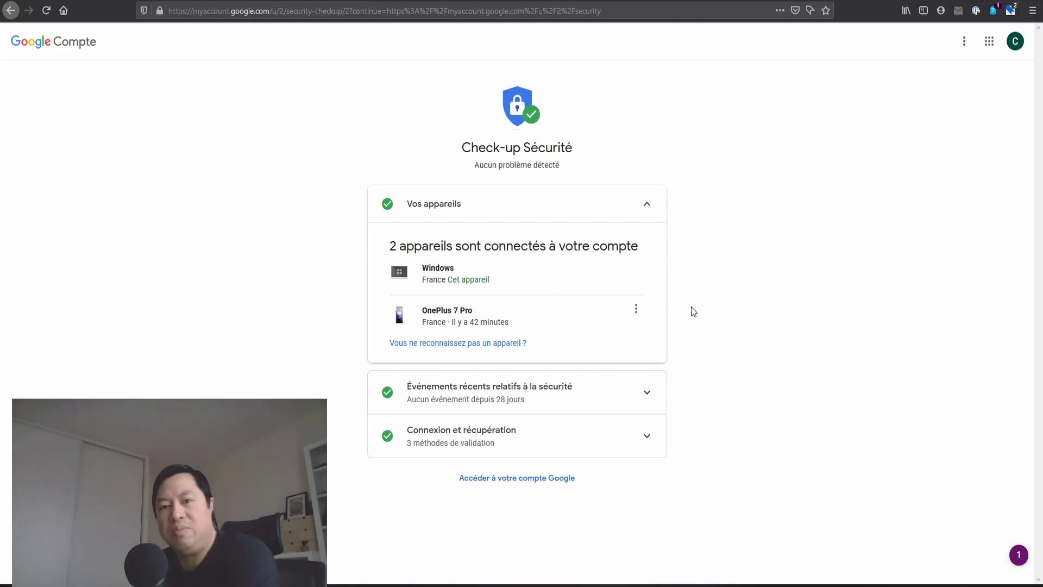
{"action": "left_click", "coordinate": [637, 312]}
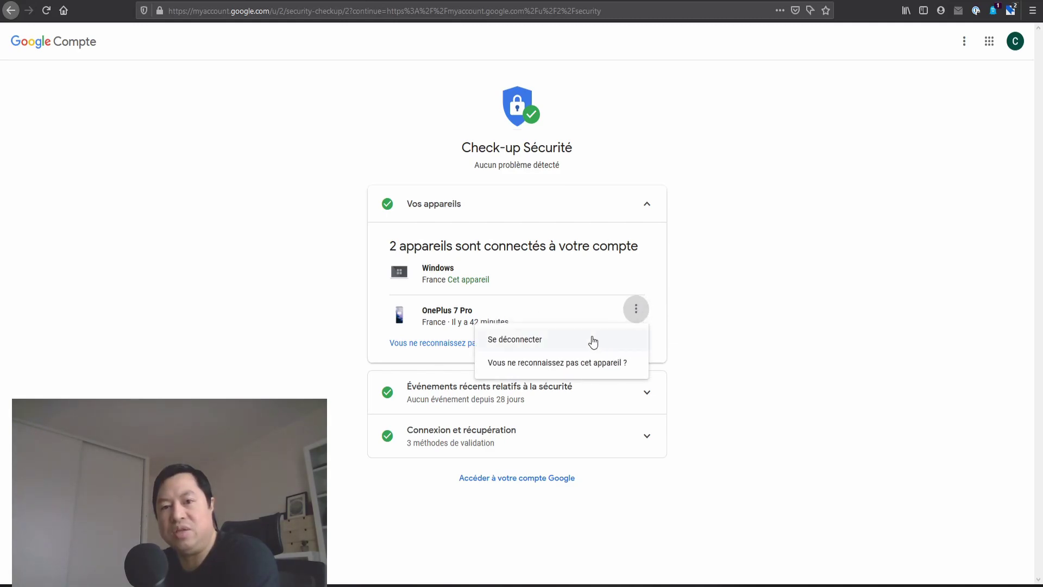
{"action": "left_click", "coordinate": [738, 280]}
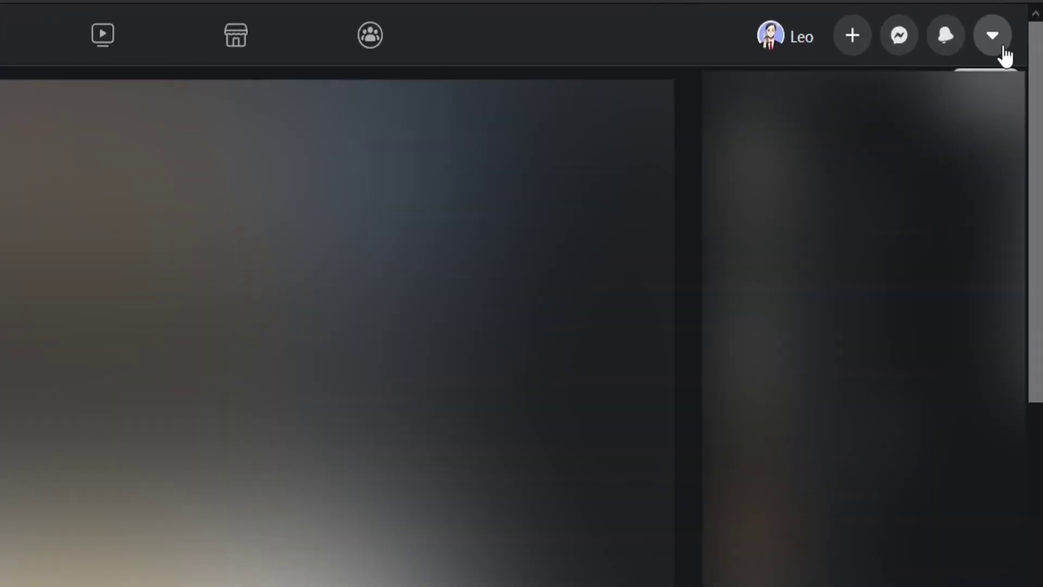
- Switch to Facebook, open the Sécurité et connexion settings and log out the Windows PC session on Edge
{"action": "left_click", "coordinate": [1021, 51]}
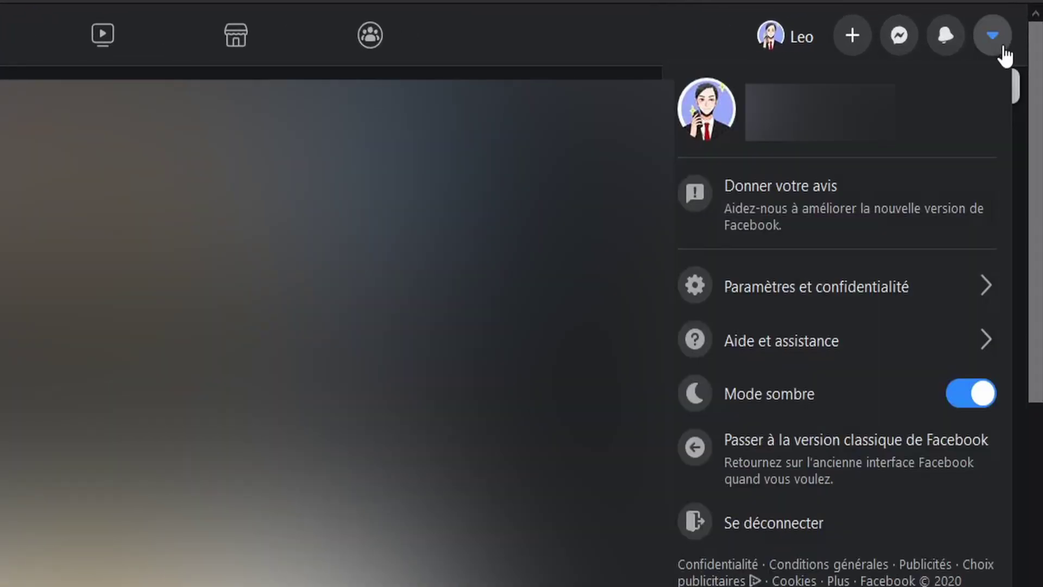
{"action": "left_click", "coordinate": [849, 289]}
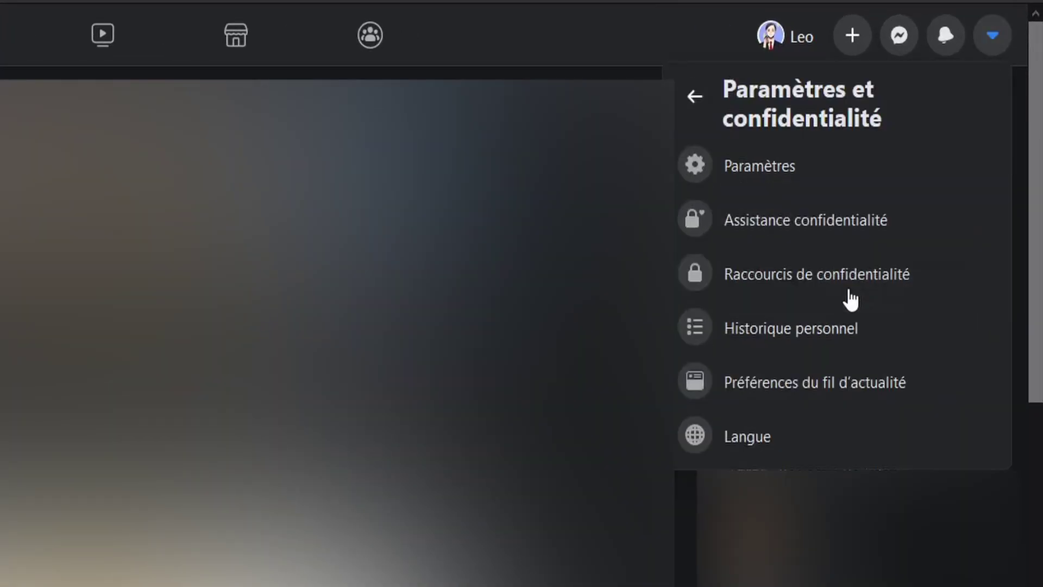
{"action": "left_click", "coordinate": [792, 169]}
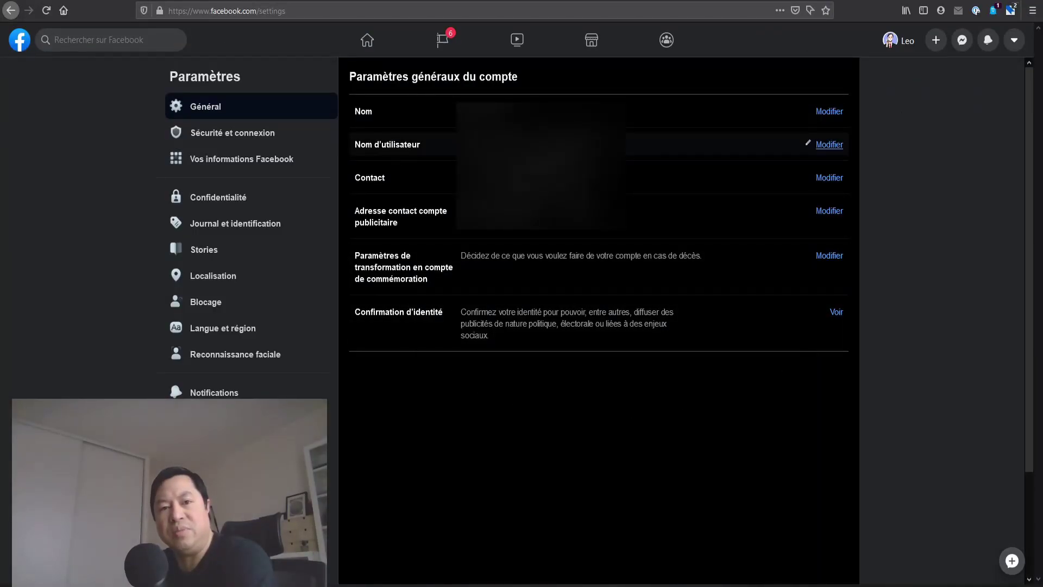
{"action": "left_click", "coordinate": [260, 140]}
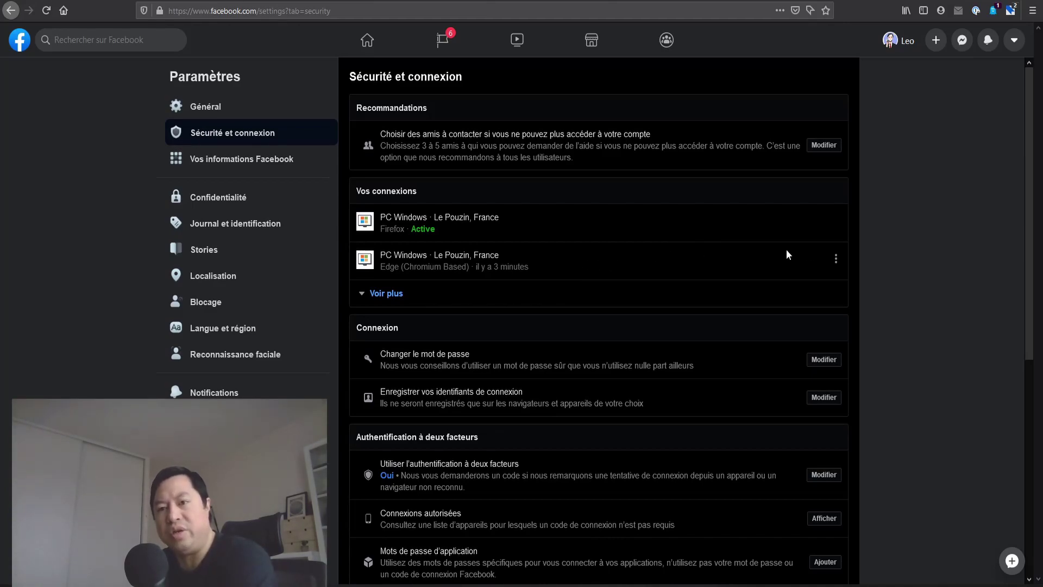
{"action": "left_click", "coordinate": [835, 258]}
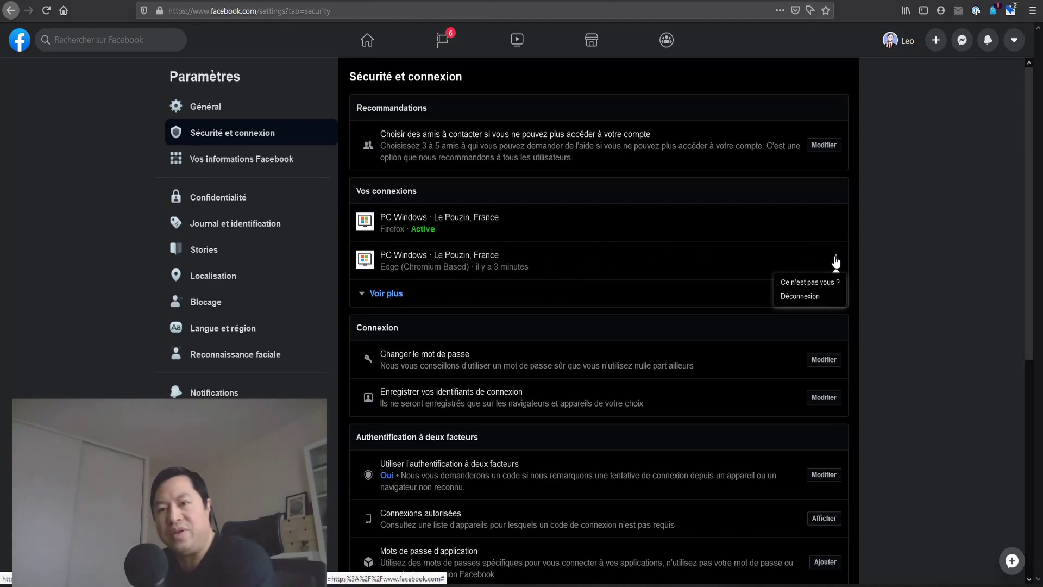
{"action": "left_click", "coordinate": [792, 298]}
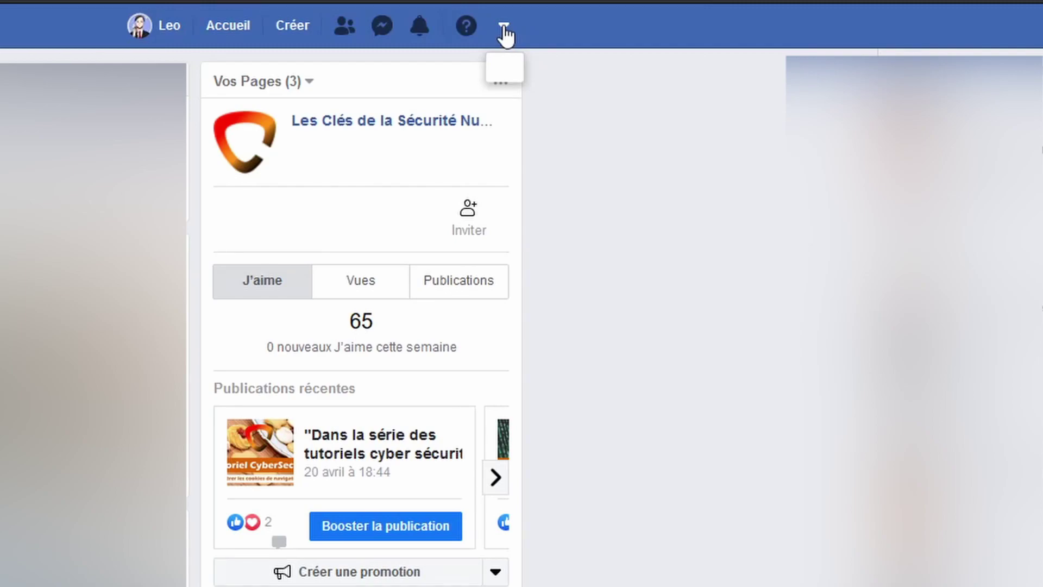
- In the classic version of Facebook, open the account's Sécurité et connexion settings
{"action": "left_click", "coordinate": [741, 36]}
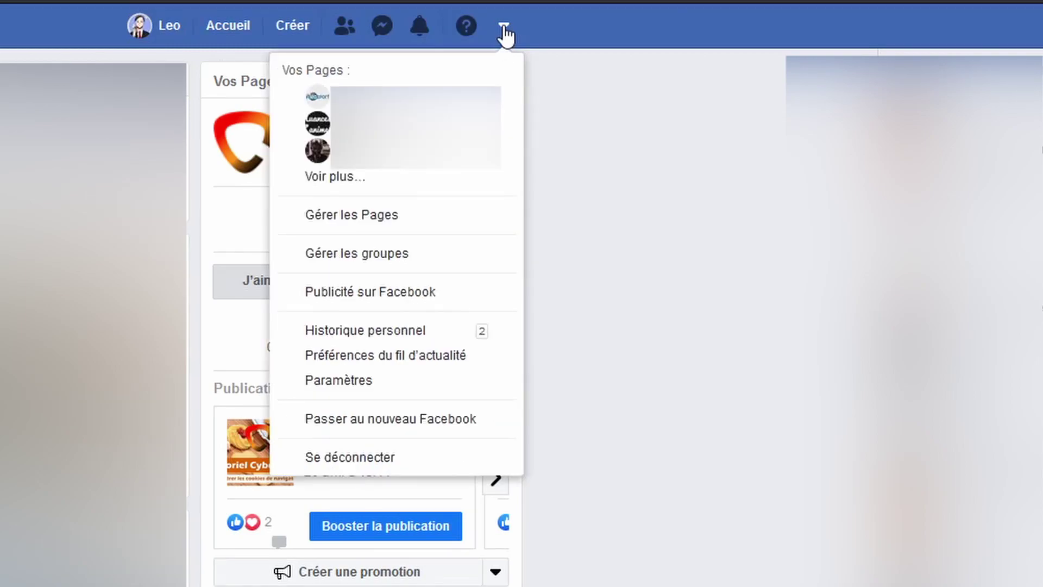
{"action": "left_click", "coordinate": [358, 381]}
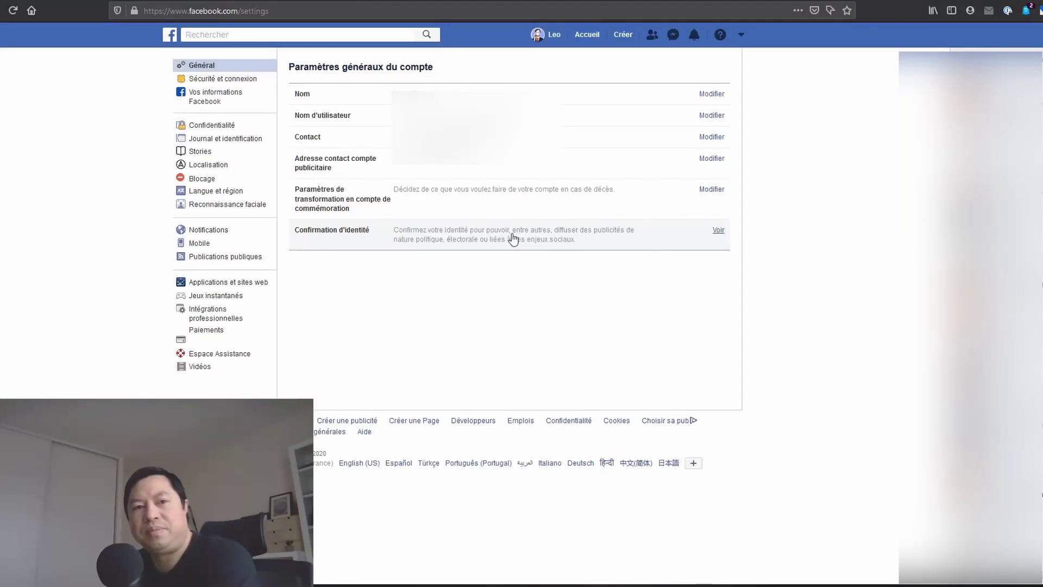
{"action": "left_click", "coordinate": [247, 80]}
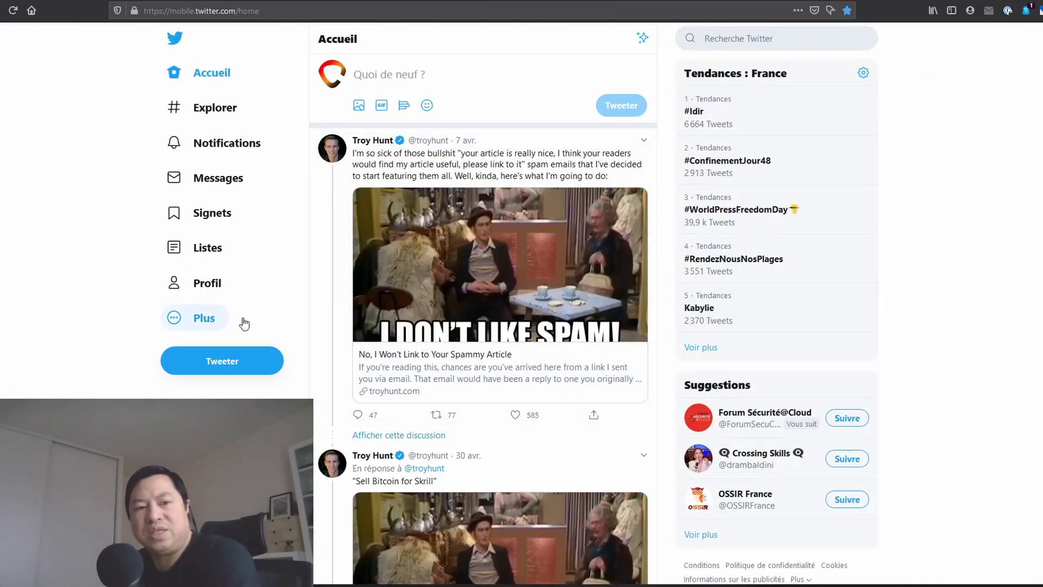
- Switch to Twitter, open Applications et sessions in the account settings and view the OnePlus session's details
{"action": "left_click", "coordinate": [216, 321]}
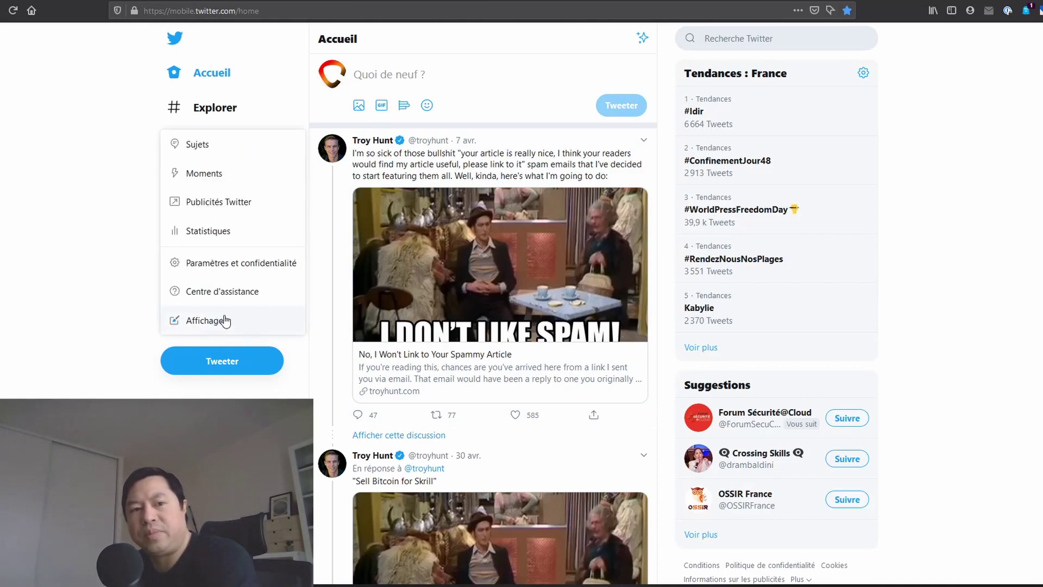
{"action": "left_click", "coordinate": [240, 265]}
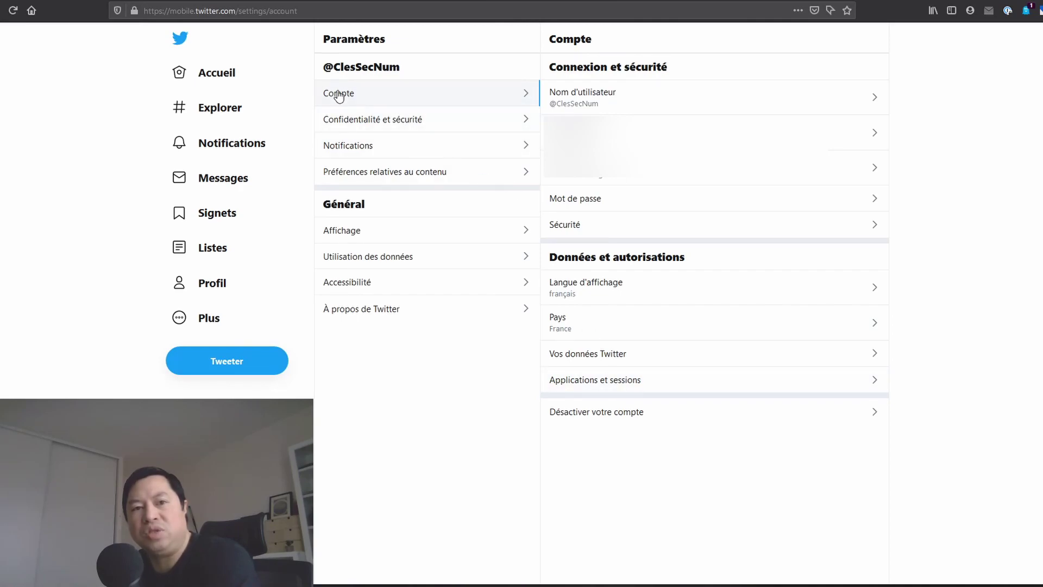
{"action": "left_click", "coordinate": [587, 383]}
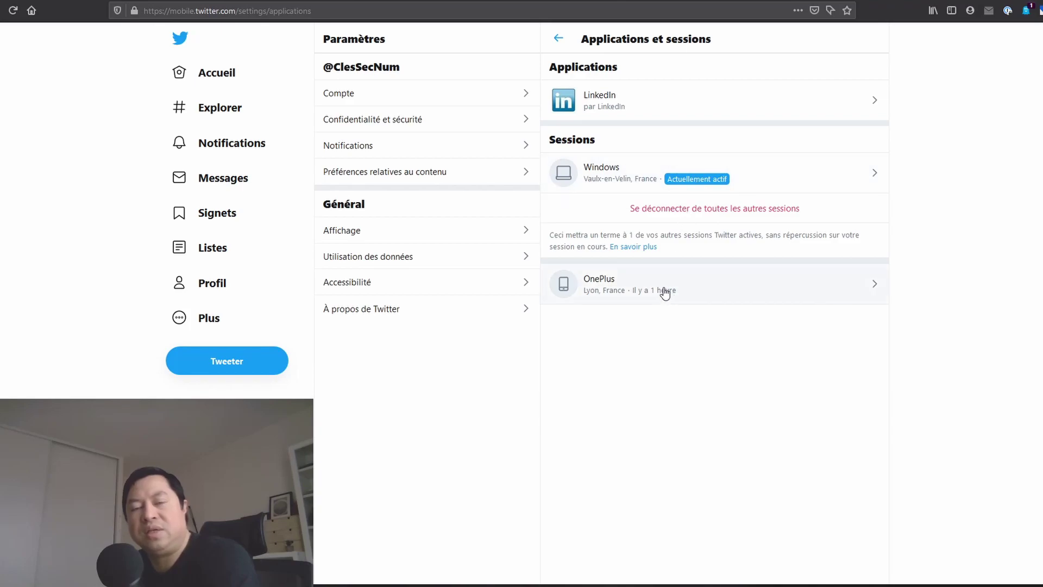
{"action": "mouse_move", "coordinate": [665, 292]}
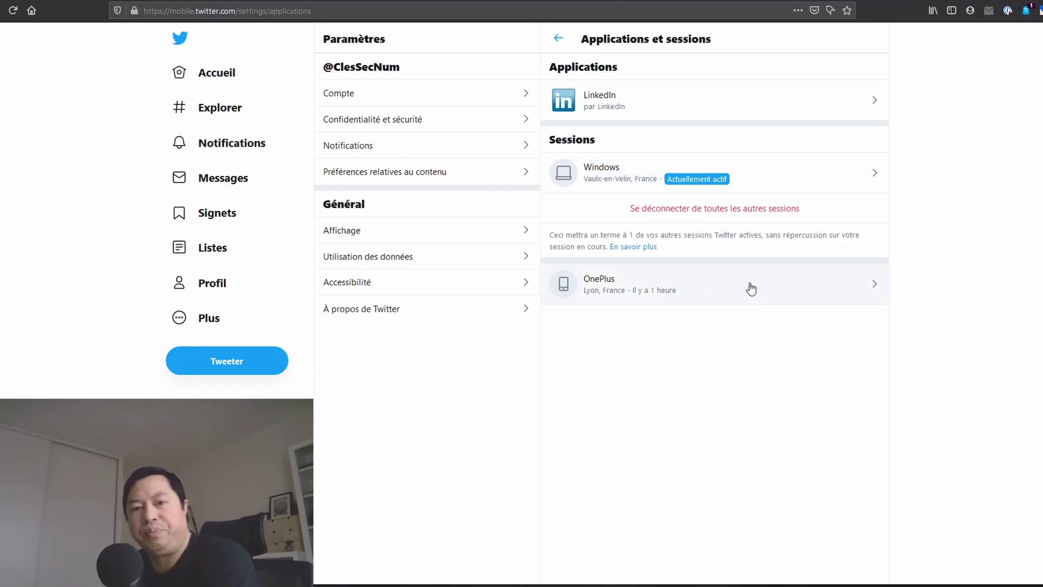
{"action": "left_click", "coordinate": [862, 290]}
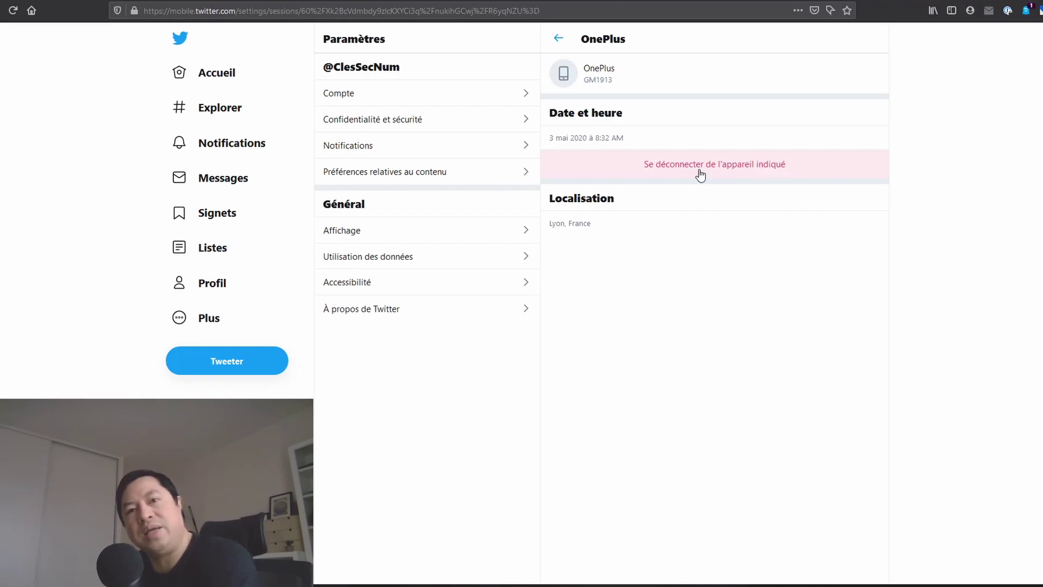
- Switch to LinkedIn and open Vos sessions en cours in the account's Connexion et sécurité preferences
{"action": "left_click", "coordinate": [530, 3]}
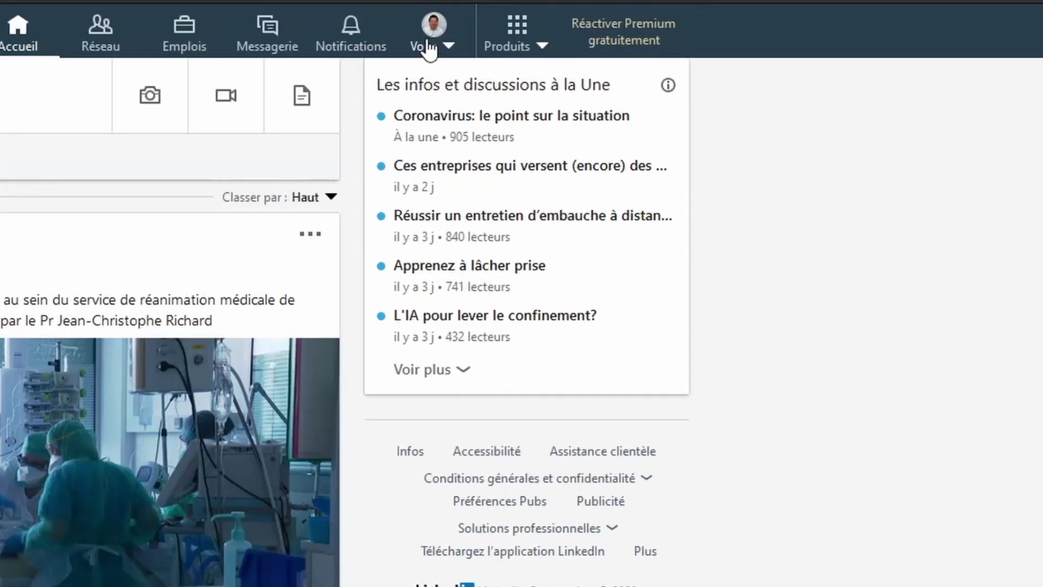
{"action": "left_click", "coordinate": [428, 43]}
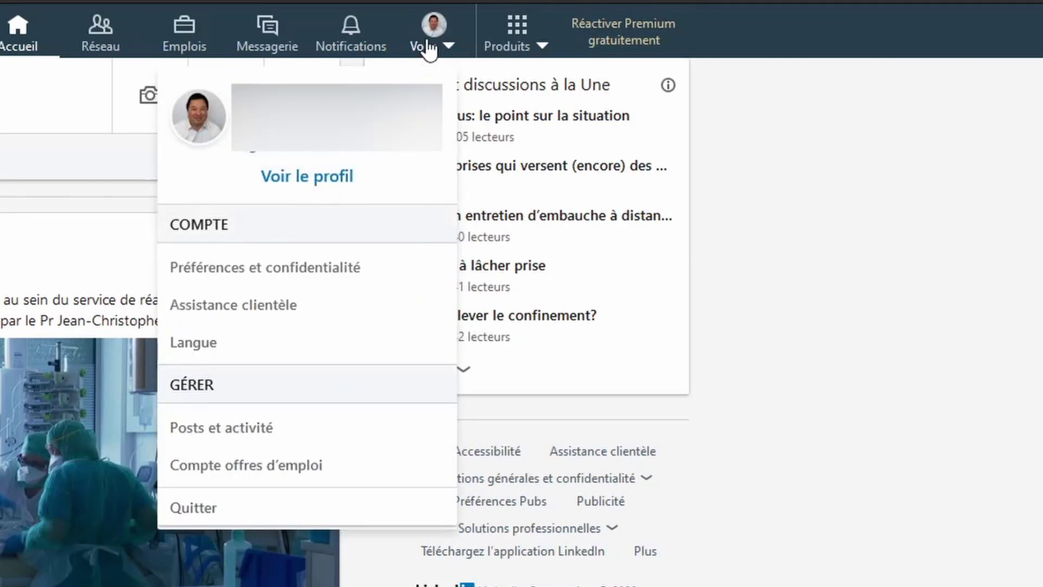
{"action": "left_click", "coordinate": [380, 273]}
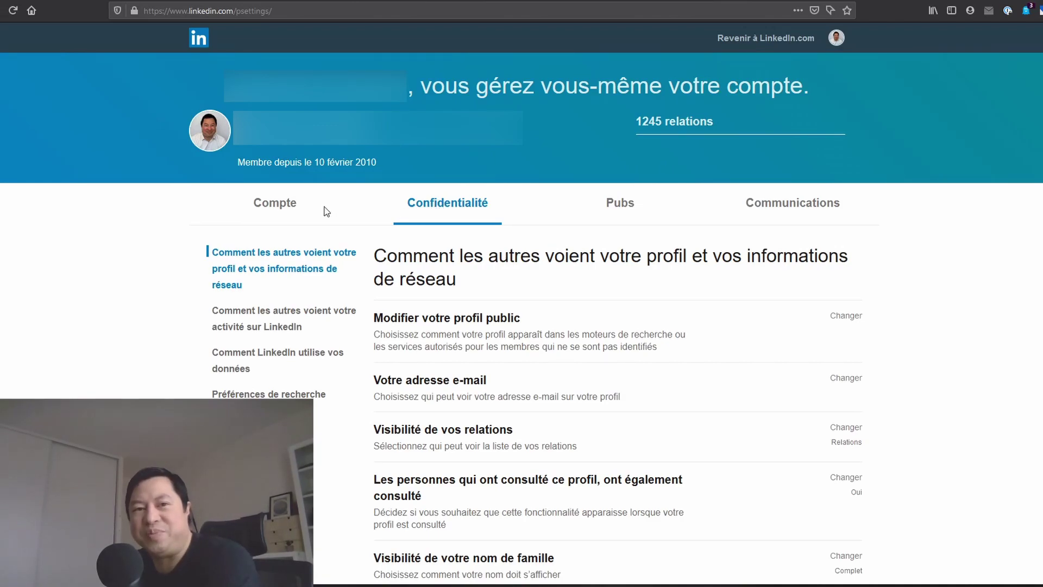
{"action": "left_click", "coordinate": [260, 204]}
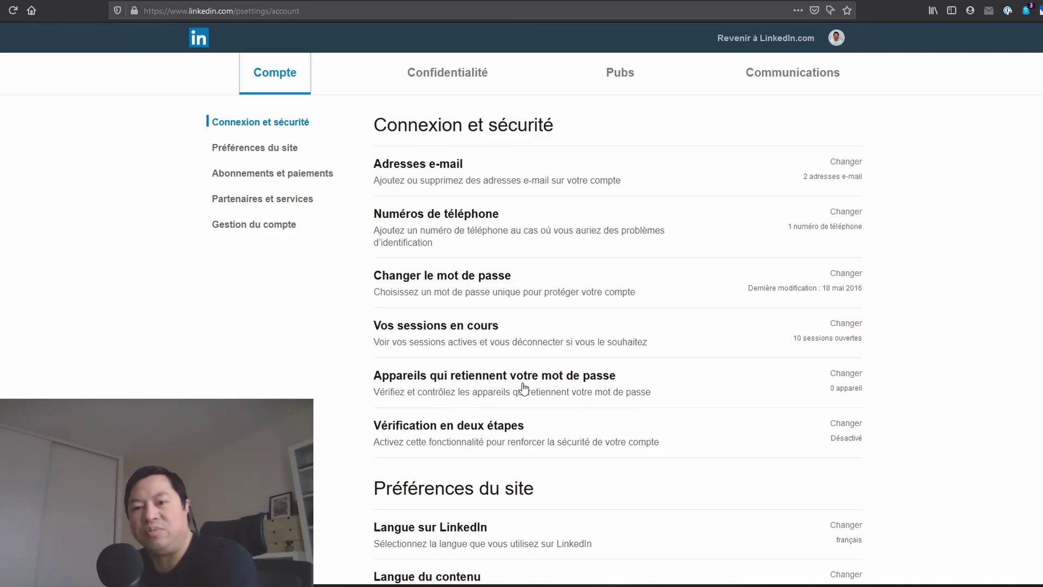
{"action": "left_click", "coordinate": [462, 336]}
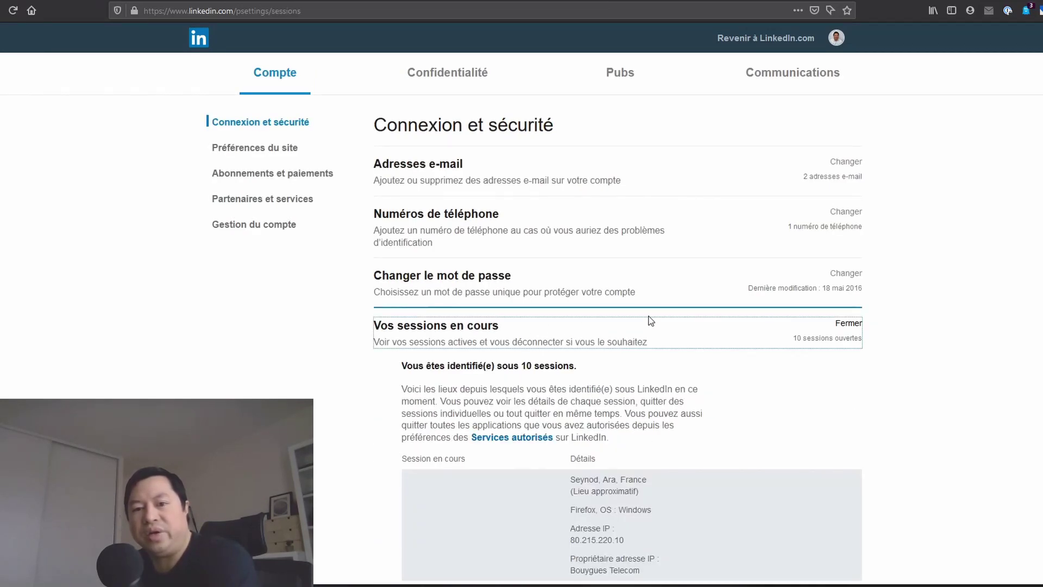
- Show all other active LinkedIn sessions and examine their last access, location, browser and operating system
{"action": "scroll", "coordinate": [649, 320], "scroll_direction": "down", "scroll_amount": 2}
{"action": "scroll", "coordinate": [650, 318], "scroll_direction": "down", "scroll_amount": 4}
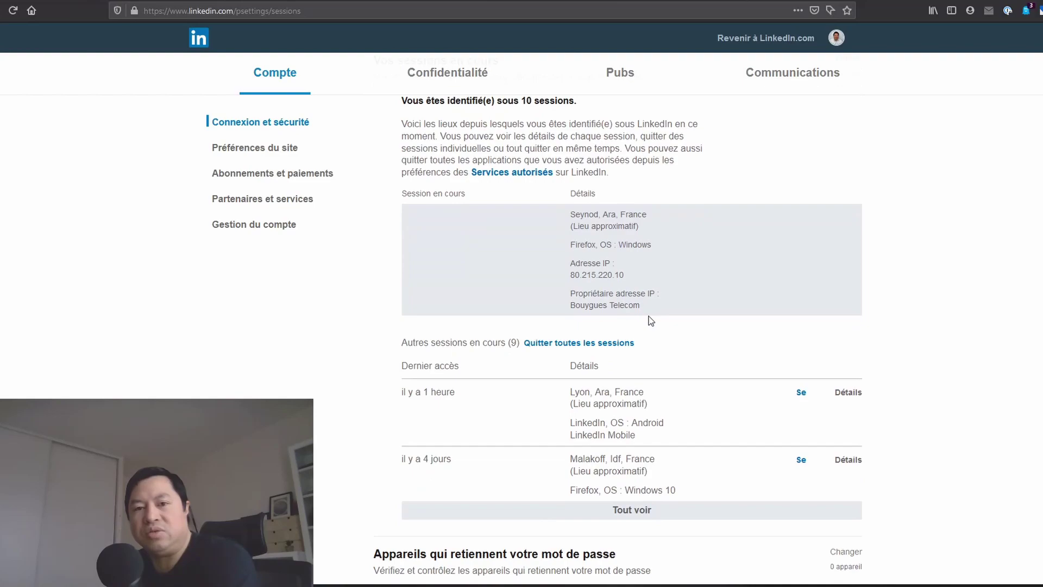
{"action": "scroll", "coordinate": [651, 321], "scroll_direction": "down", "scroll_amount": 1}
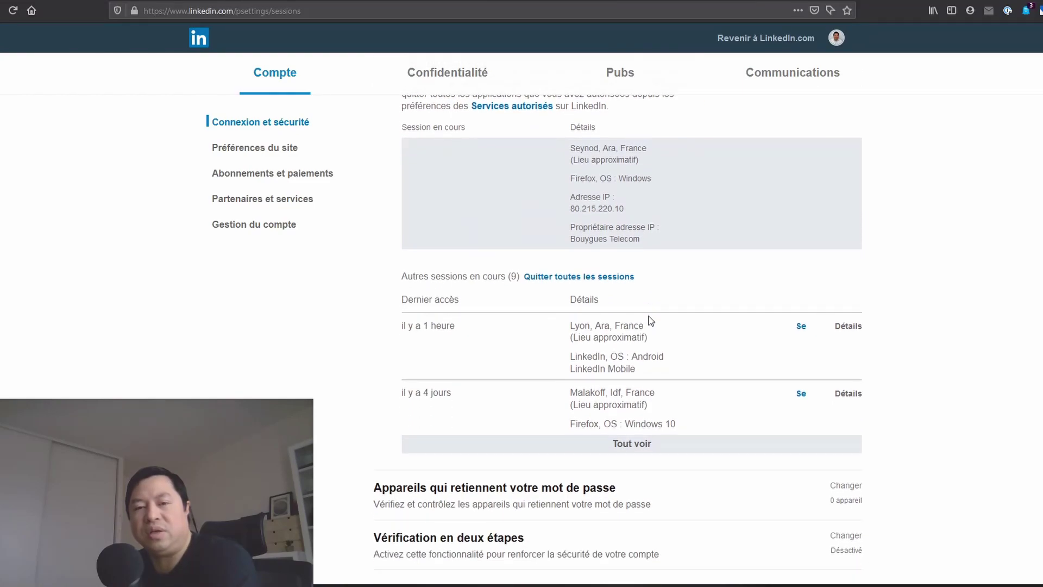
{"action": "left_click", "coordinate": [619, 449]}
{"action": "scroll", "coordinate": [629, 368], "scroll_direction": "down", "scroll_amount": 6}
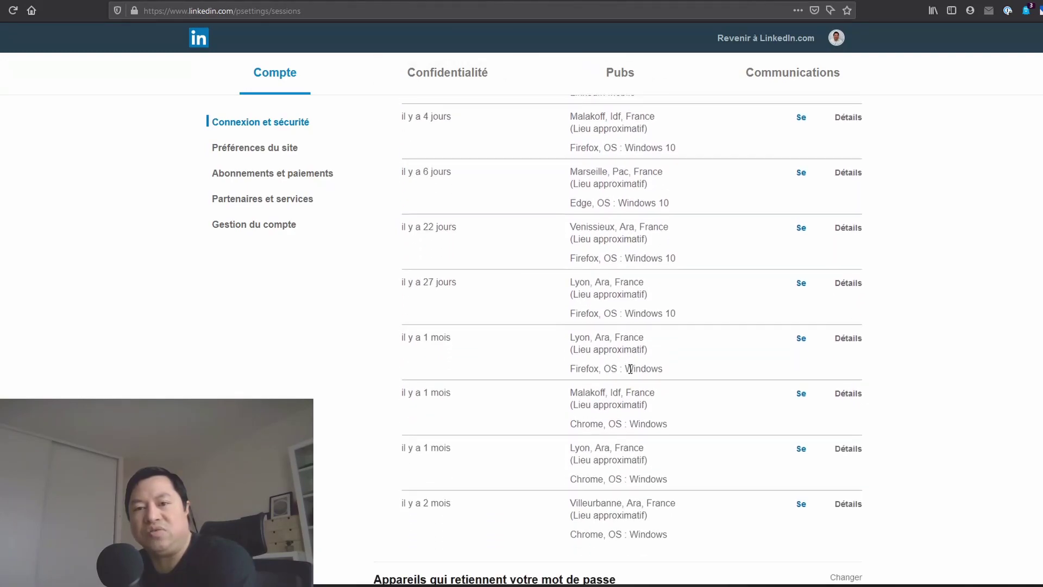
{"action": "scroll", "coordinate": [631, 369], "scroll_direction": "down", "scroll_amount": 1}
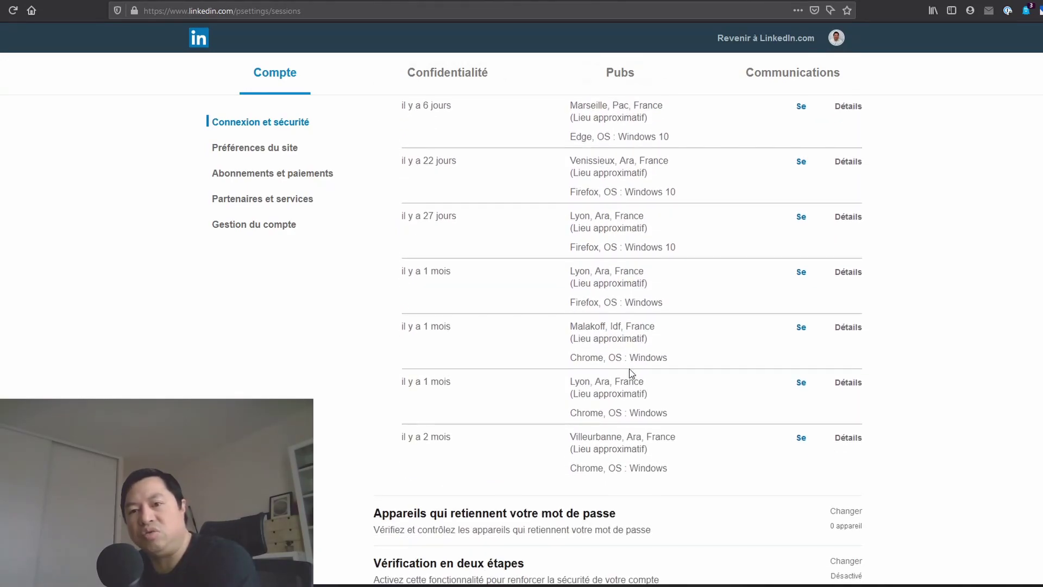
{"action": "scroll", "coordinate": [629, 369], "scroll_direction": "up", "scroll_amount": 5}
{"action": "scroll", "coordinate": [630, 369], "scroll_direction": "up", "scroll_amount": 2}
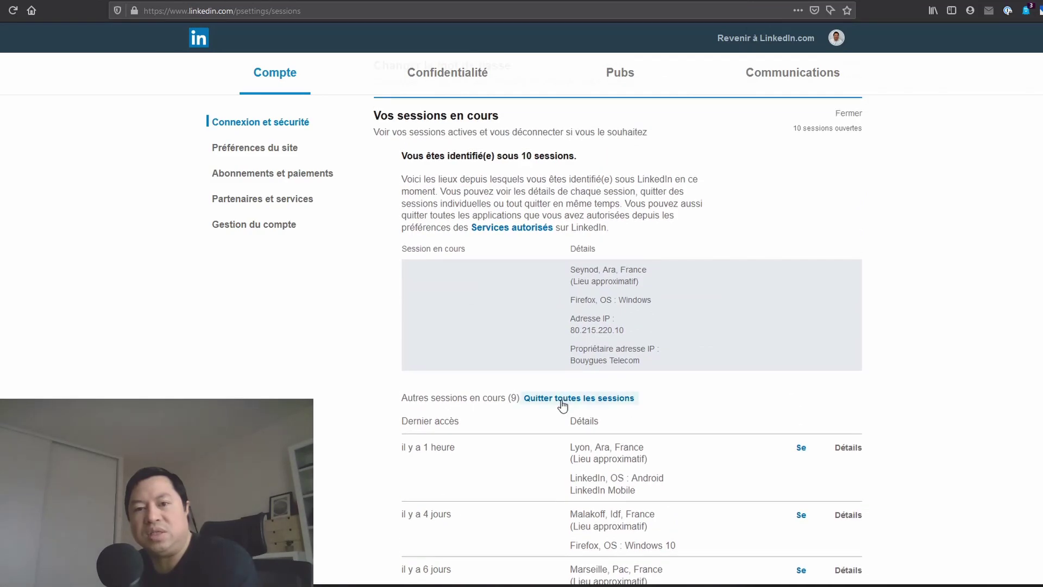
- View and dismiss the prompt for ending all LinkedIn sessions, and open the sign-out prompt for the Android session in Lyon
{"action": "left_click", "coordinate": [562, 405]}
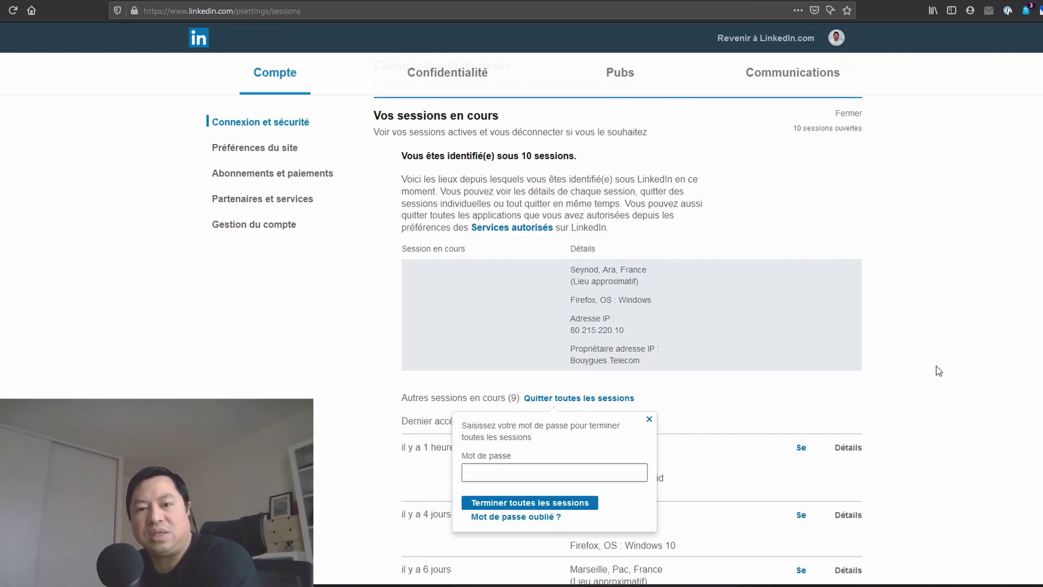
{"action": "left_click", "coordinate": [649, 419]}
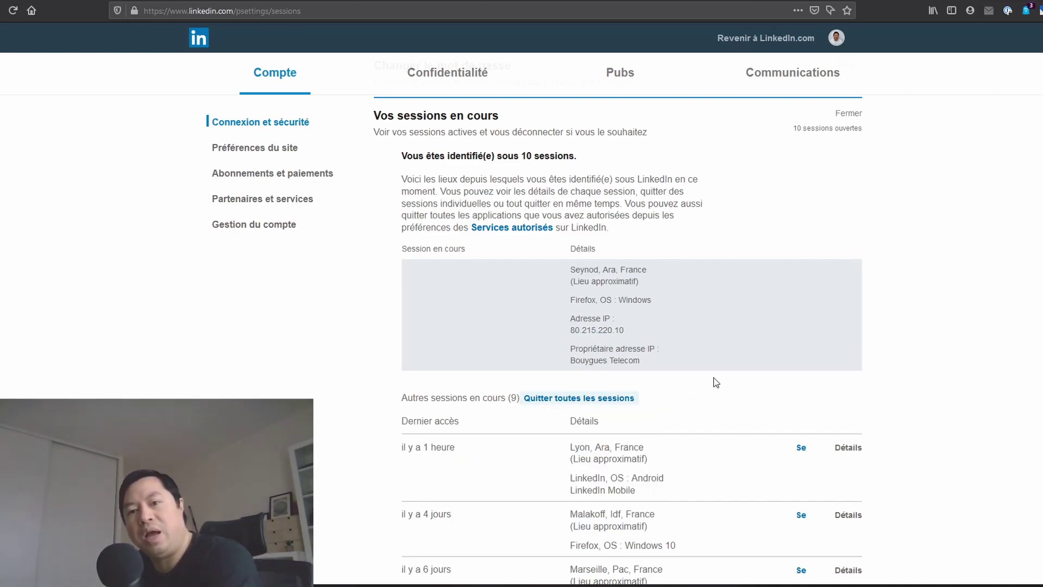
{"action": "left_click", "coordinate": [793, 453]}
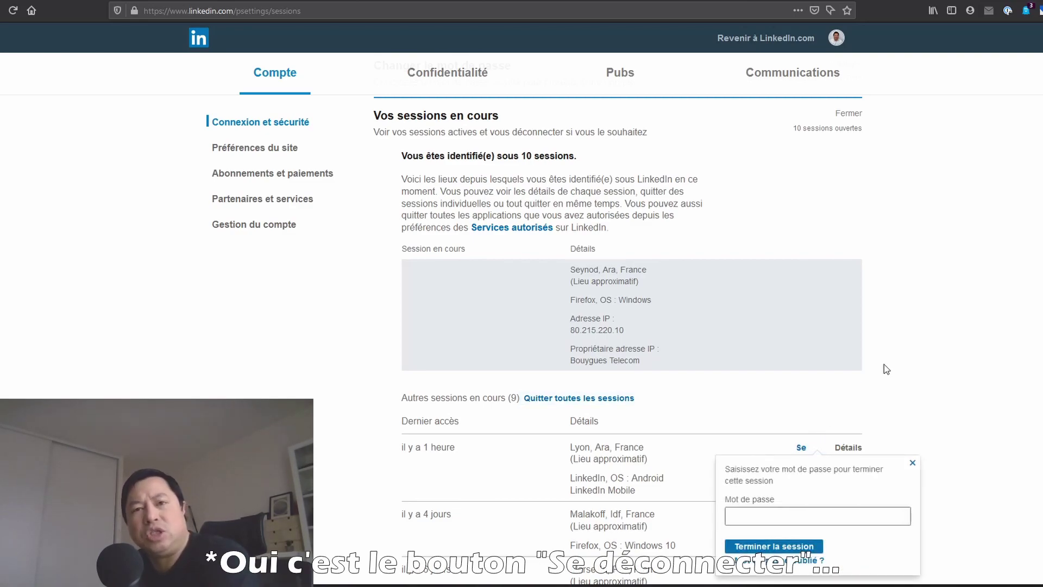